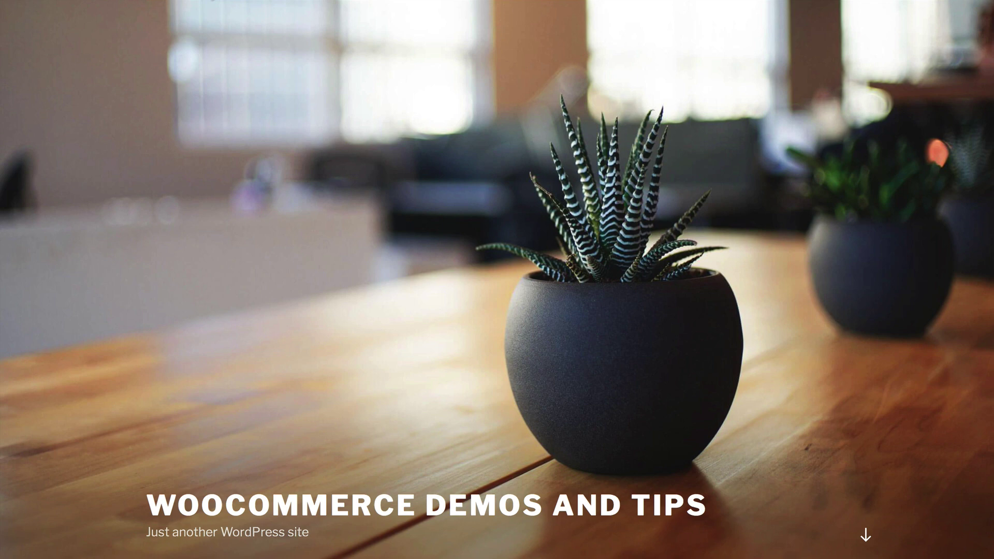
# - Scroll down the WooCommerce Demos and Tips front page
pyautogui.scroll(-15, 194, 156)
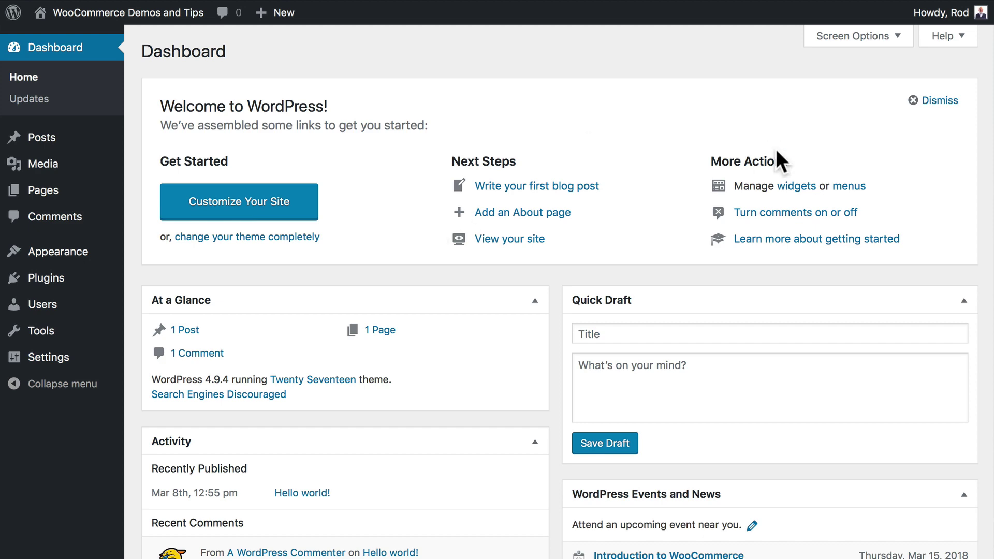
# - Dismiss the dashboard Welcome panel and go from Installed Plugins to Add New
pyautogui.click(939, 100)
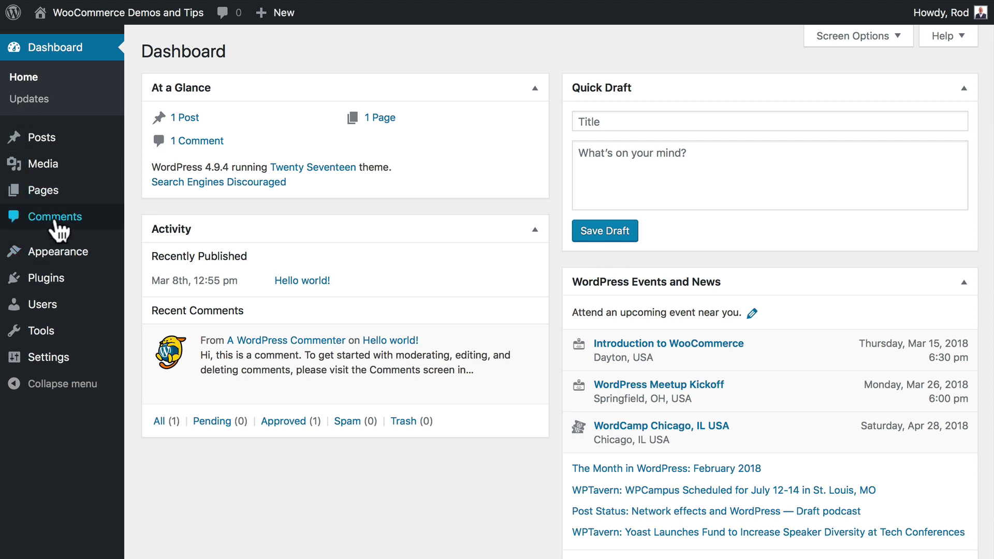
pyautogui.moveTo(48, 284)
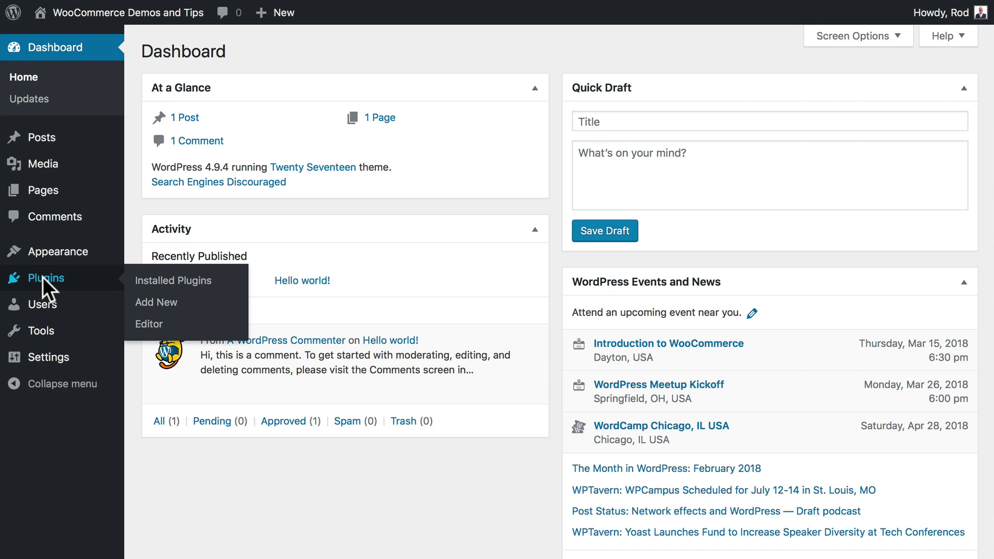
pyautogui.click(43, 277)
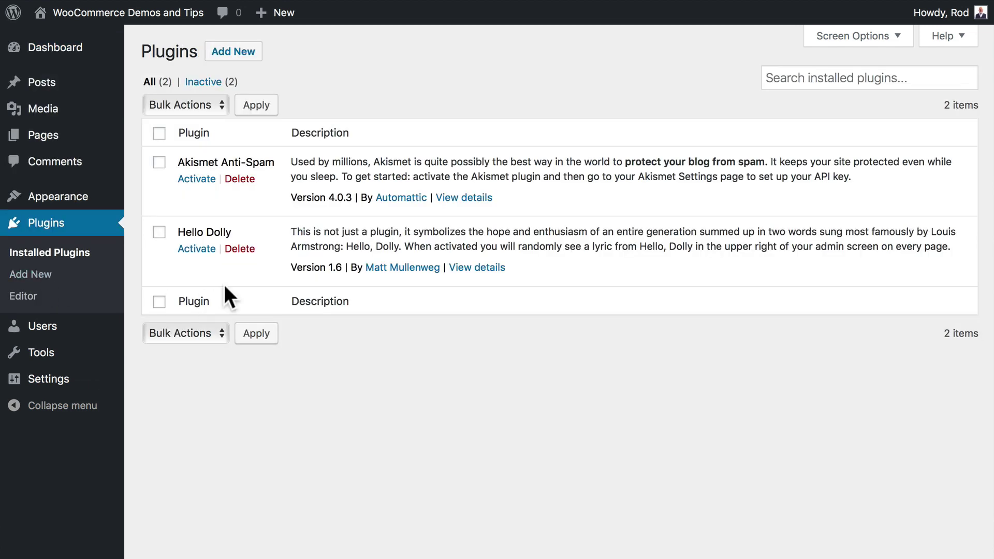
pyautogui.click(237, 50)
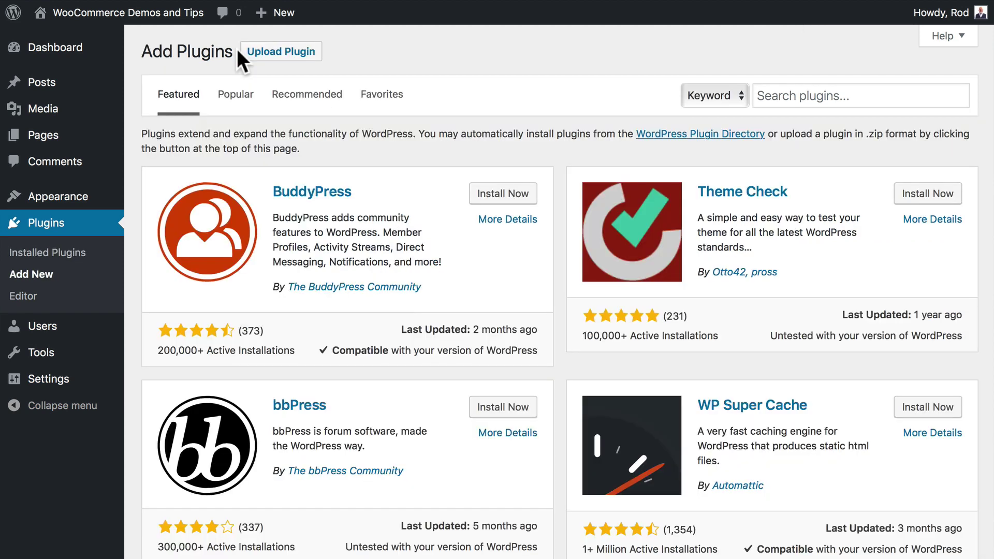
# - Search plugins for 'woocommerce', then install and activate the WooCommerce plugin
pyautogui.click(786, 101)
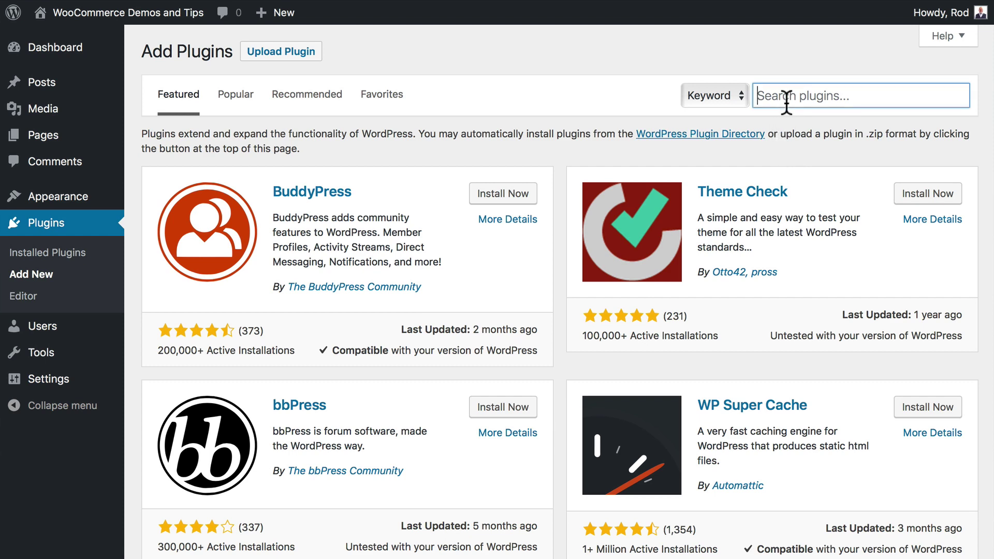
pyautogui.write('woocommerce')
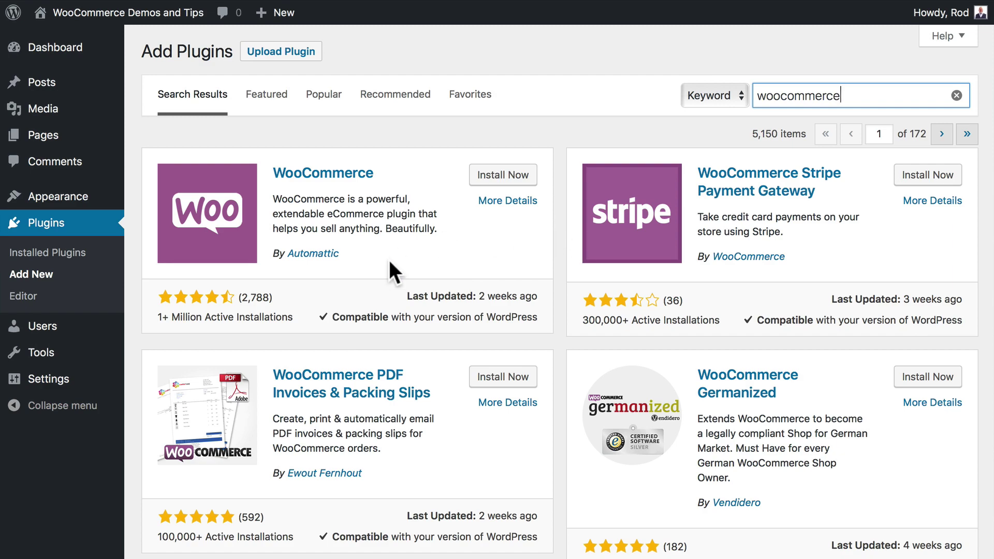
pyautogui.scroll(-9, 390, 260)
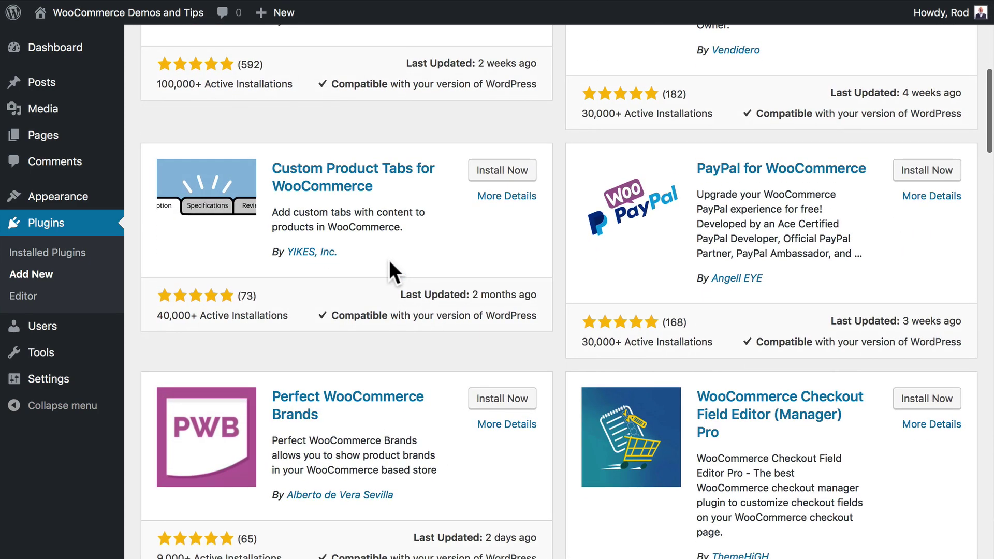
pyautogui.scroll(9, 390, 260)
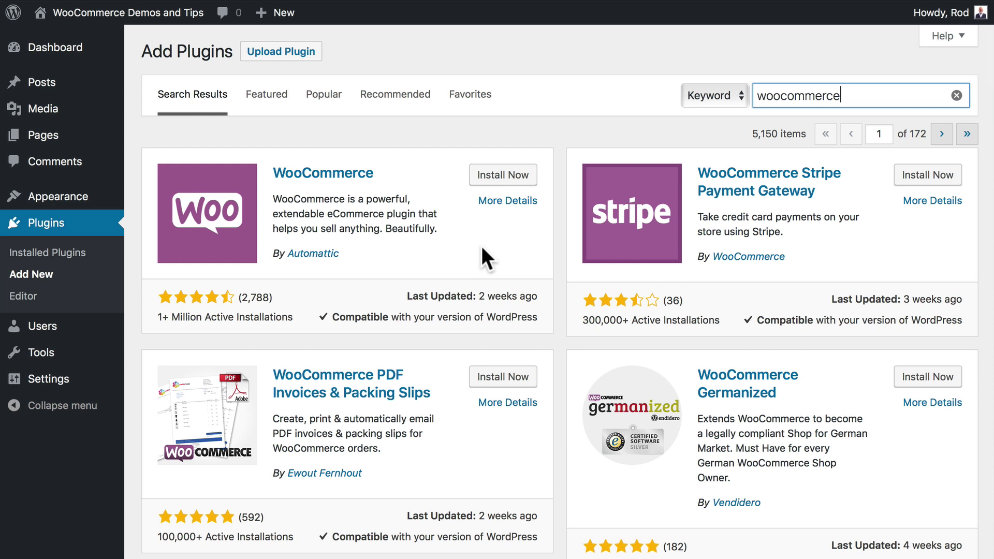
pyautogui.click(496, 176)
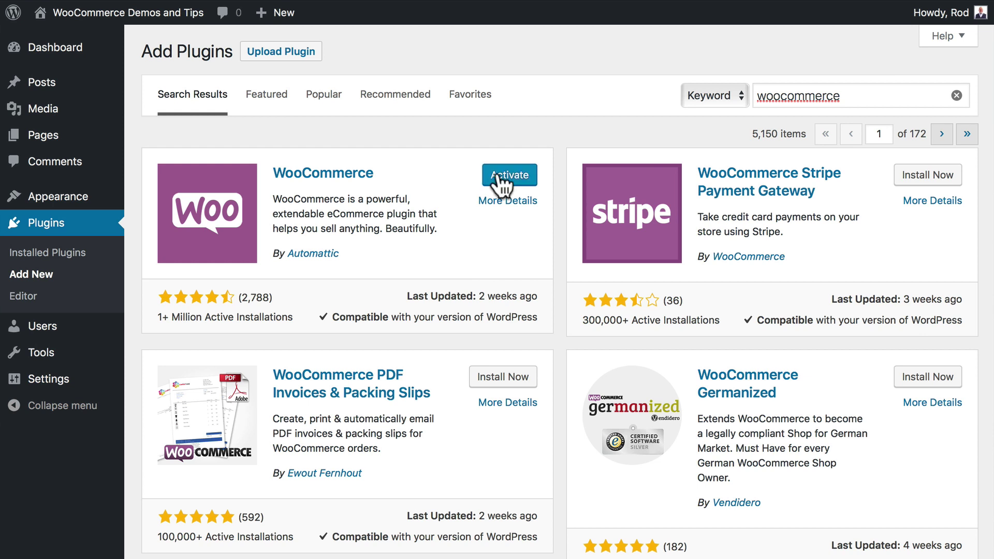
pyautogui.click(497, 174)
# - Launch the WooCommerce setup wizard and set the store location to United States (US) — Indiana
pyautogui.click(498, 172)
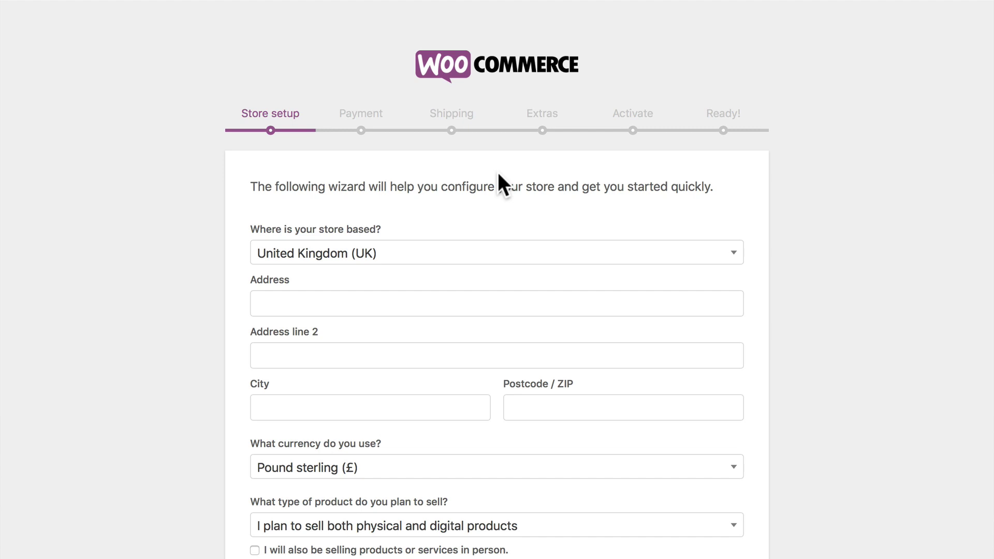
pyautogui.scroll(-3, 498, 176)
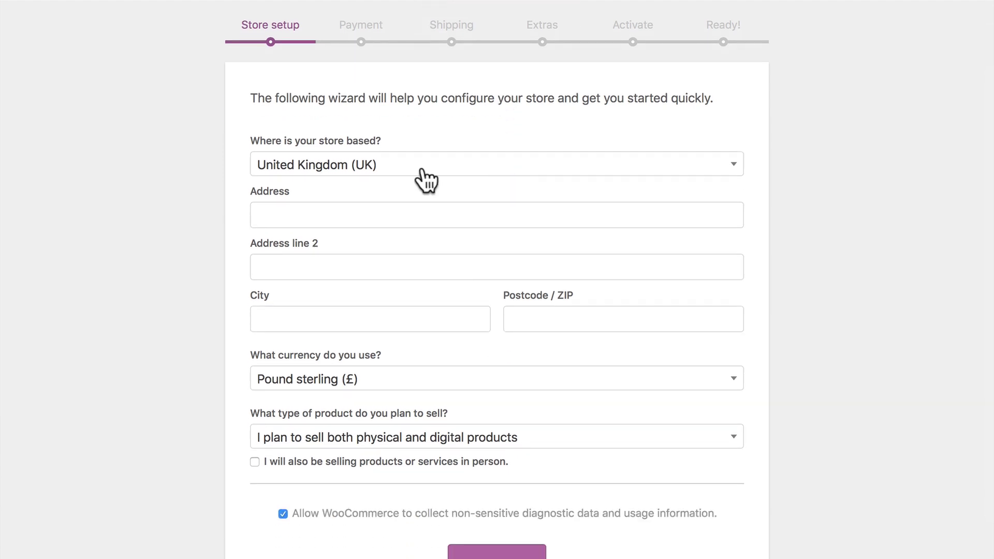
pyautogui.click(422, 171)
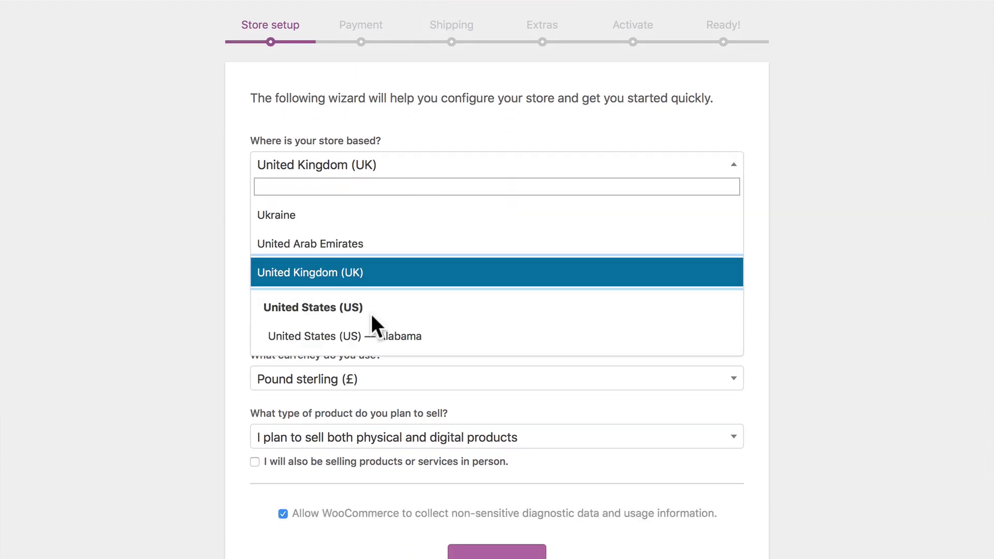
pyautogui.scroll(-8, 371, 315)
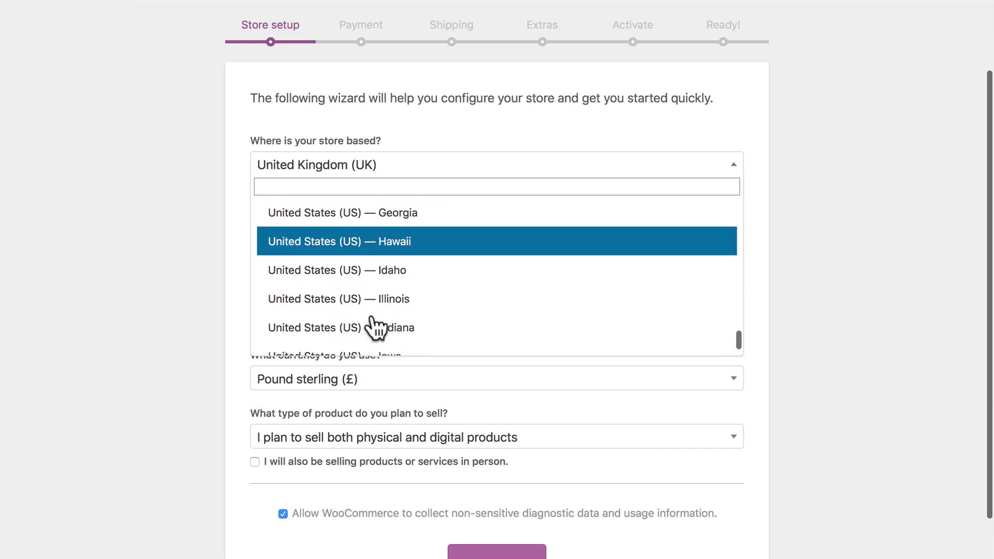
pyautogui.click(373, 327)
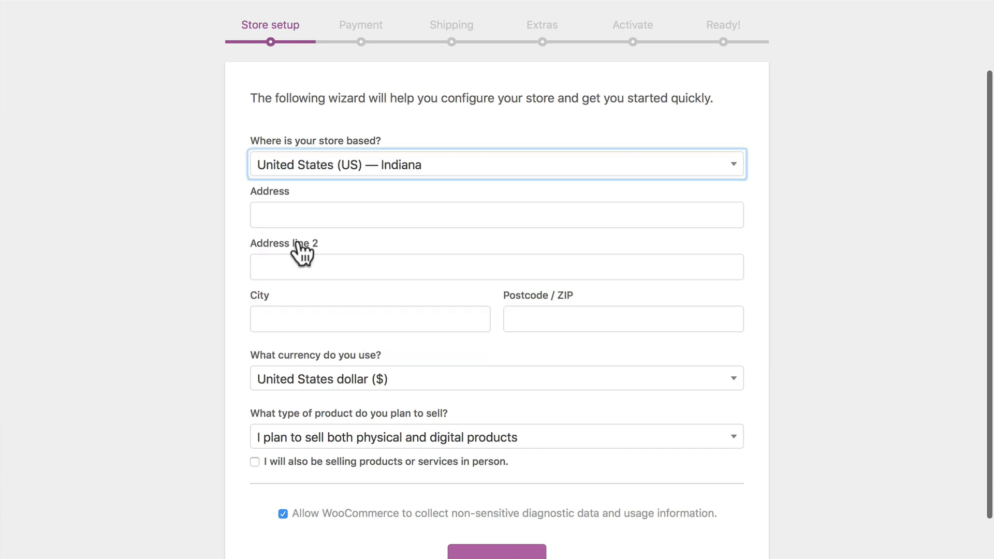
# - Enter the store address, keep physical and digital products, and tick in-person selling
pyautogui.click(303, 216)
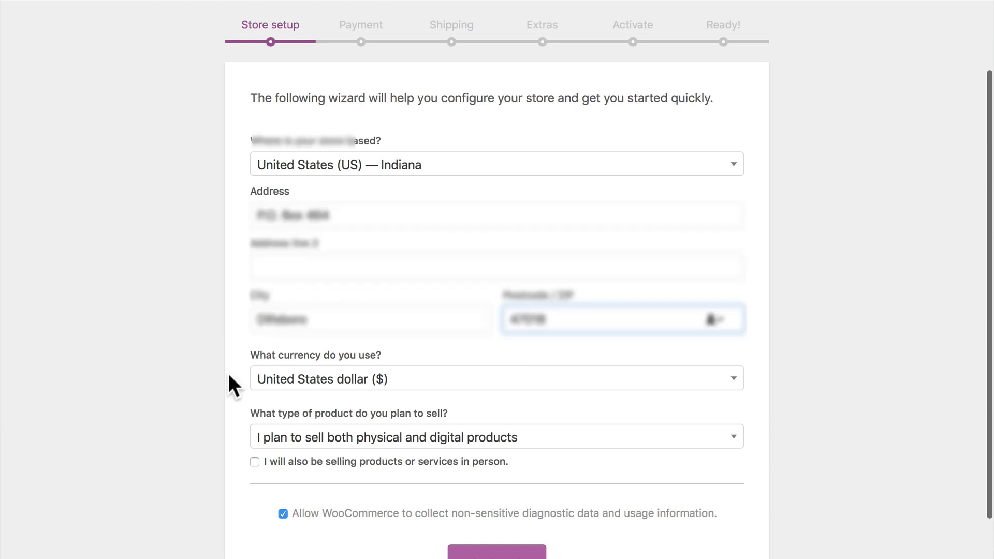
pyautogui.scroll(-3, 228, 371)
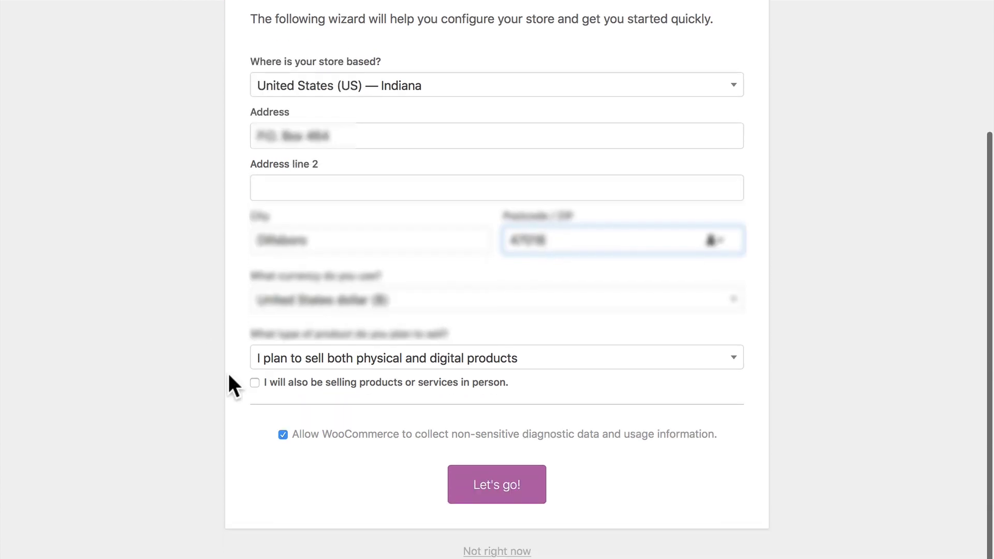
pyautogui.click(342, 365)
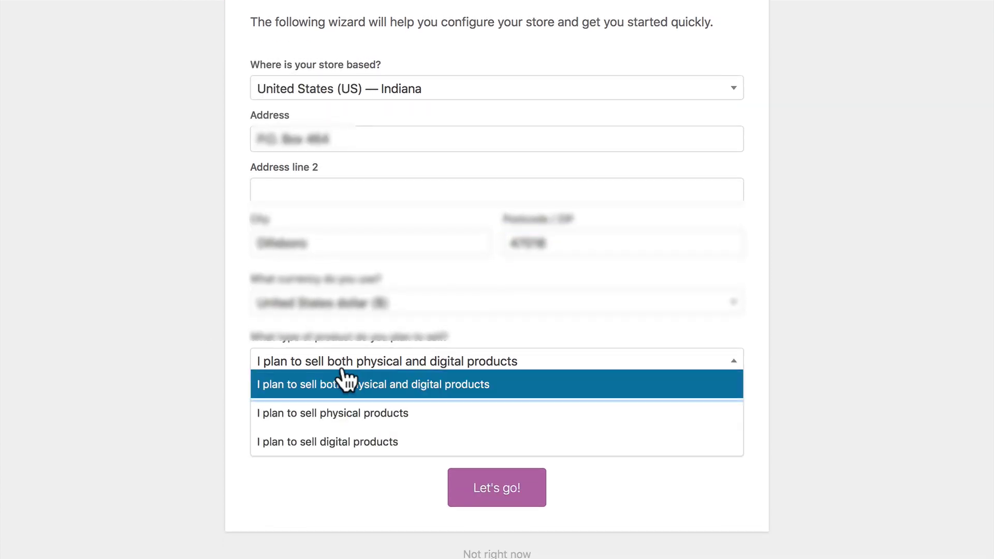
pyautogui.click(299, 380)
pyautogui.click(254, 386)
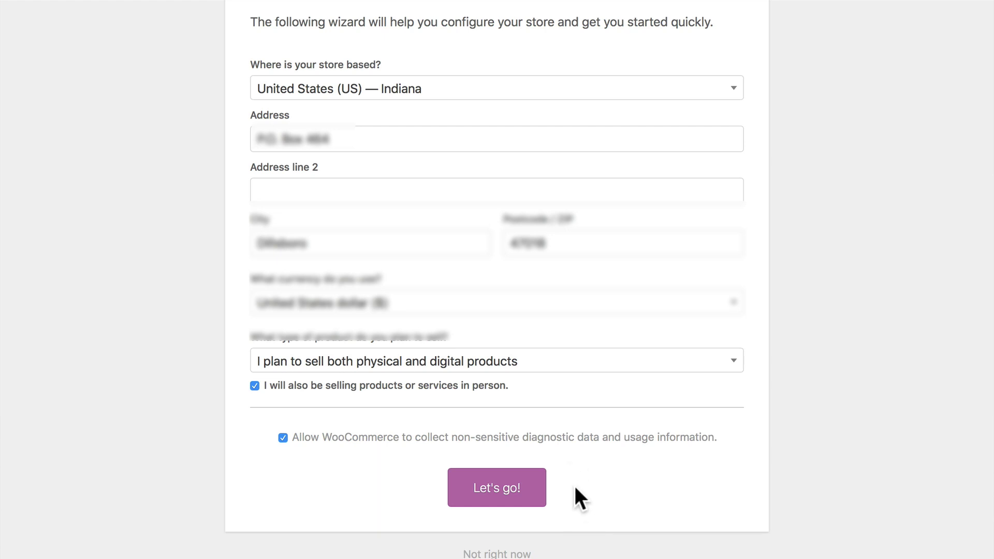
# - On the Payment step, enable Stripe and request a new Stripe account using the saved e-mail
pyautogui.click(495, 489)
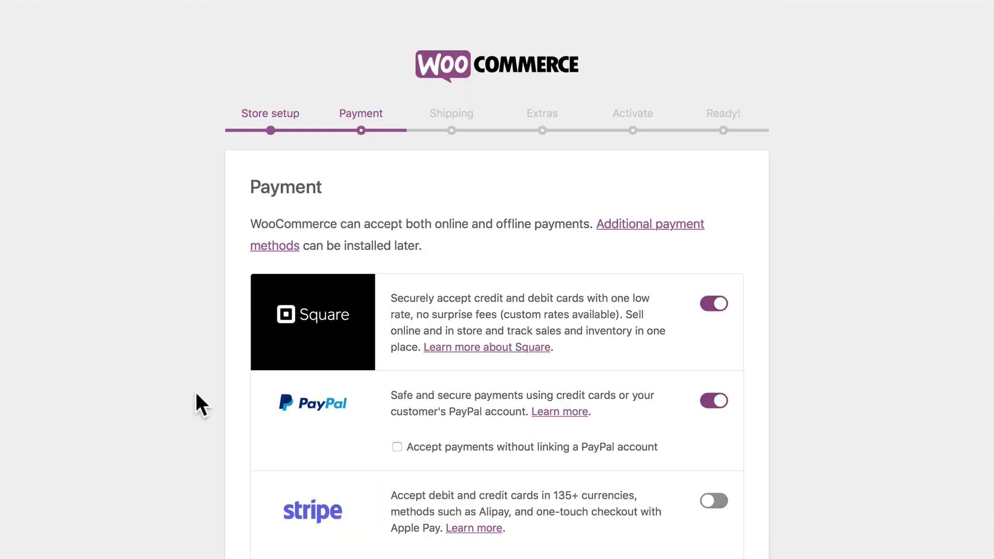
pyautogui.scroll(-3, 195, 390)
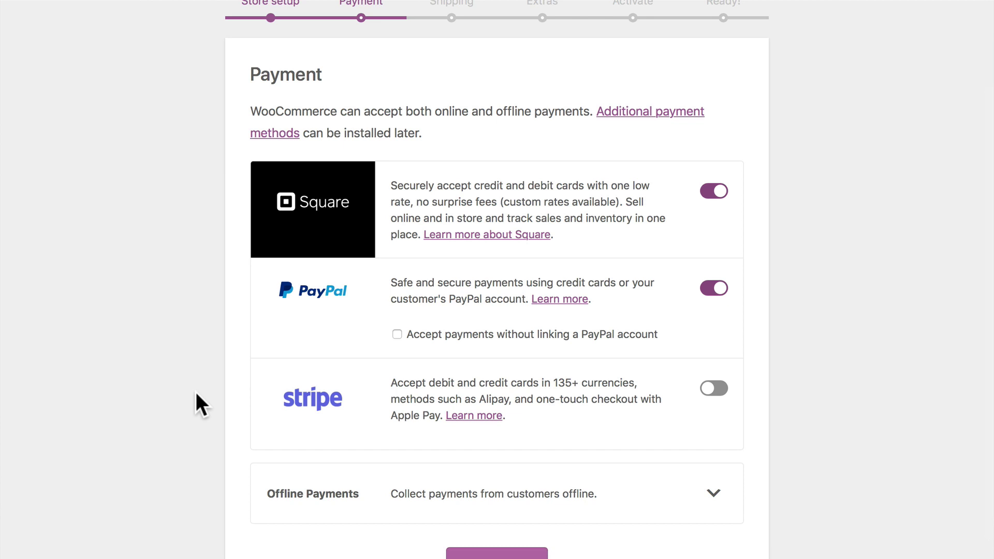
pyautogui.click(714, 389)
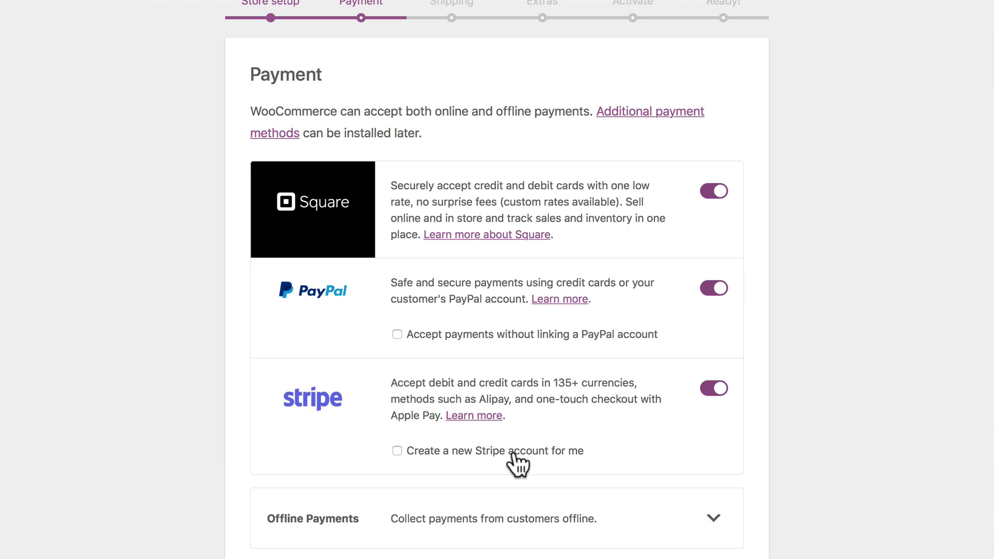
pyautogui.click(396, 451)
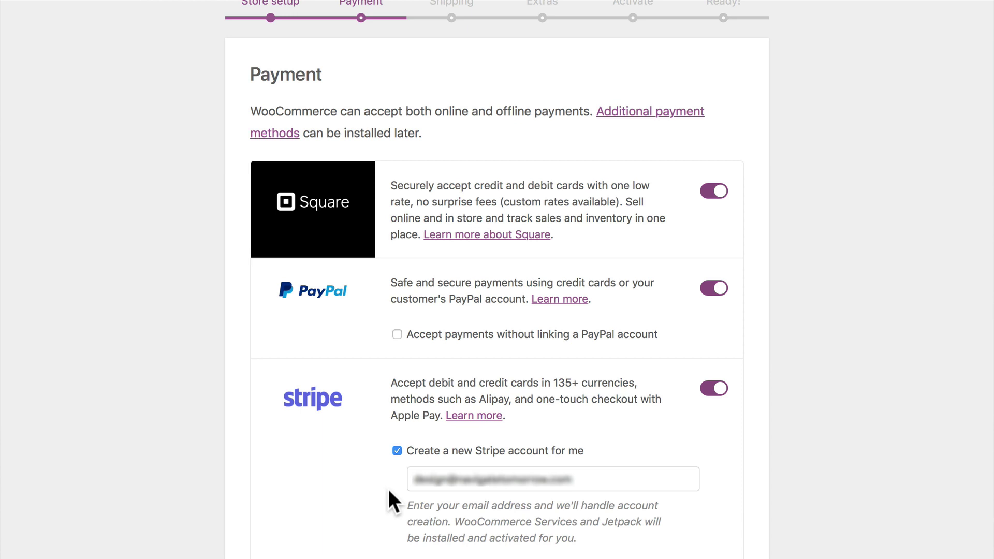
pyautogui.click(490, 478)
pyautogui.click(517, 505)
# - Turn Square payments off and continue to the Shipping step
pyautogui.scroll(-3, 565, 444)
pyautogui.click(717, 127)
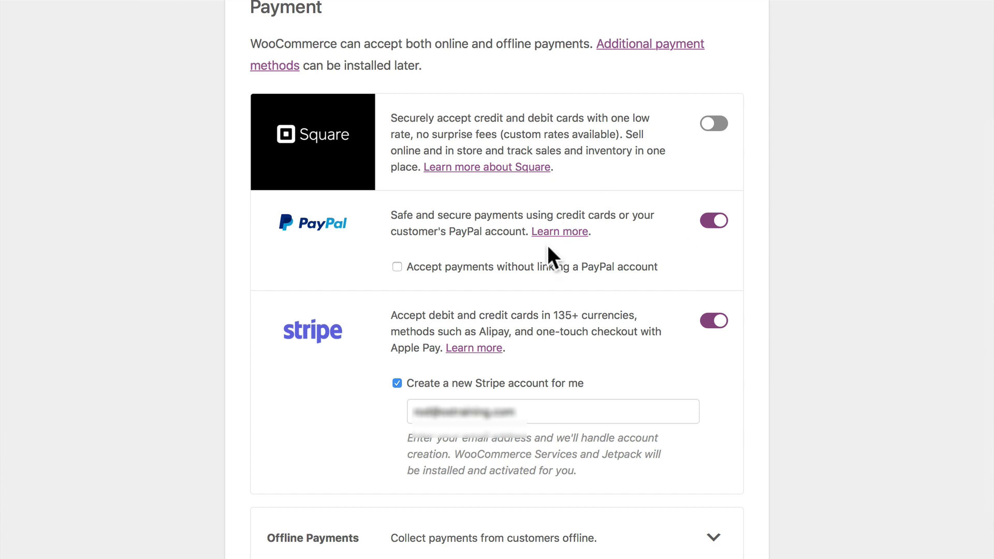
pyautogui.scroll(-2, 548, 296)
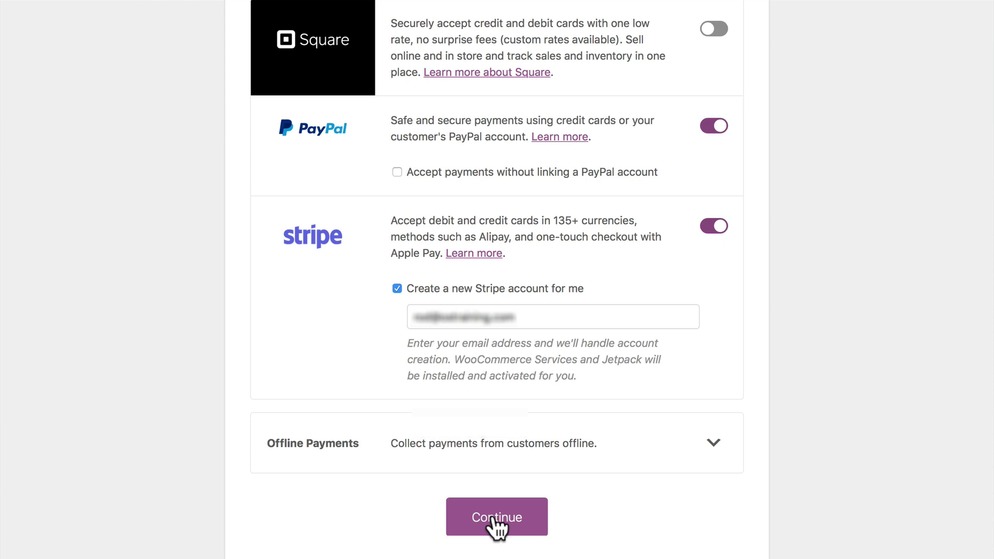
pyautogui.click(496, 526)
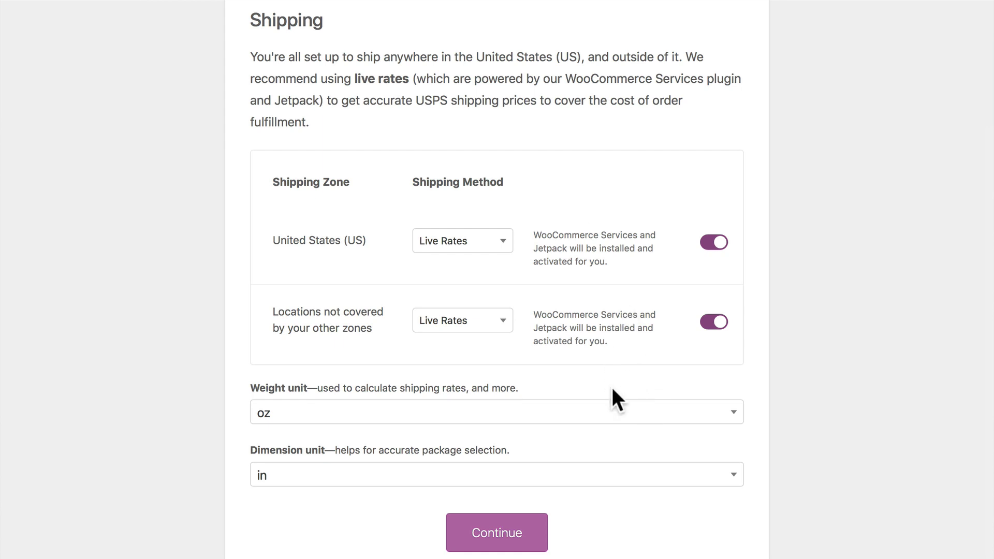
# - Keep oz as the shipping weight unit and continue to Recommended Extras
pyautogui.scroll(-1, 612, 388)
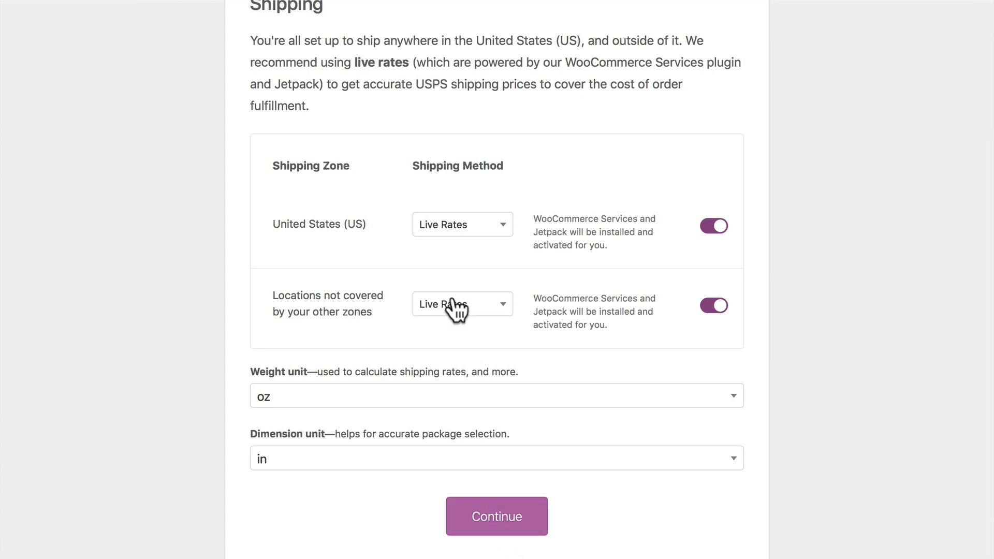
pyautogui.click(282, 400)
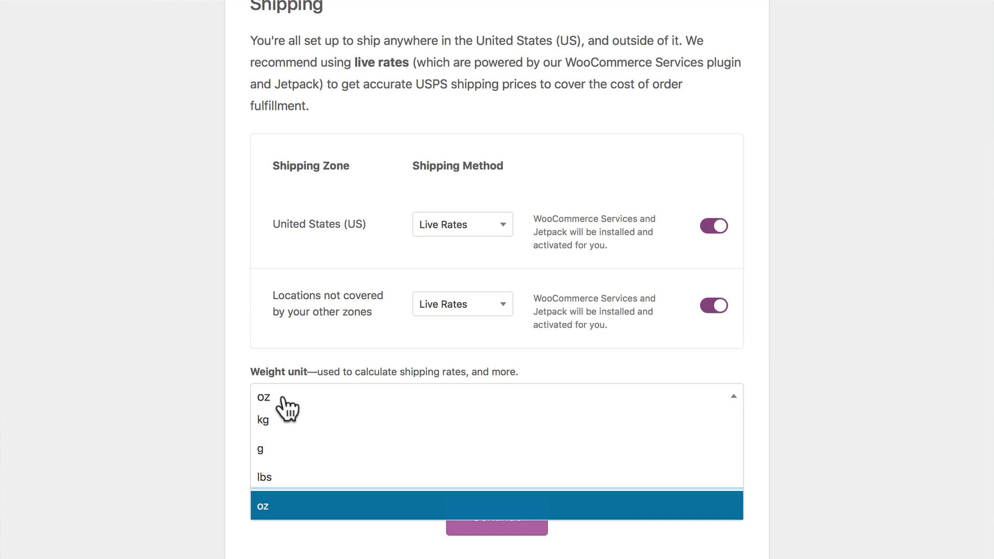
pyautogui.click(253, 324)
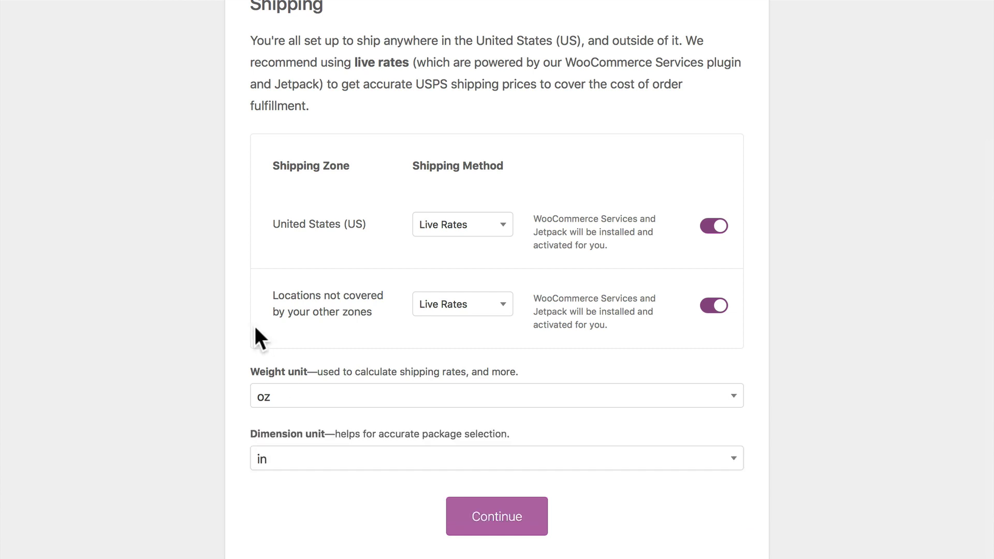
pyautogui.click(496, 515)
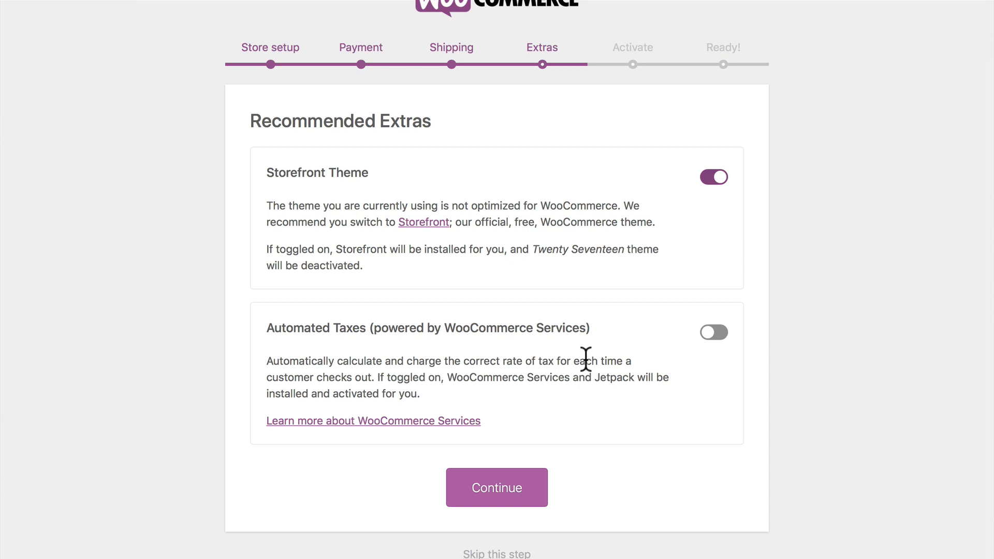
# - Switch on Automated Taxes and continue to the Jetpack activation step
pyautogui.click(712, 333)
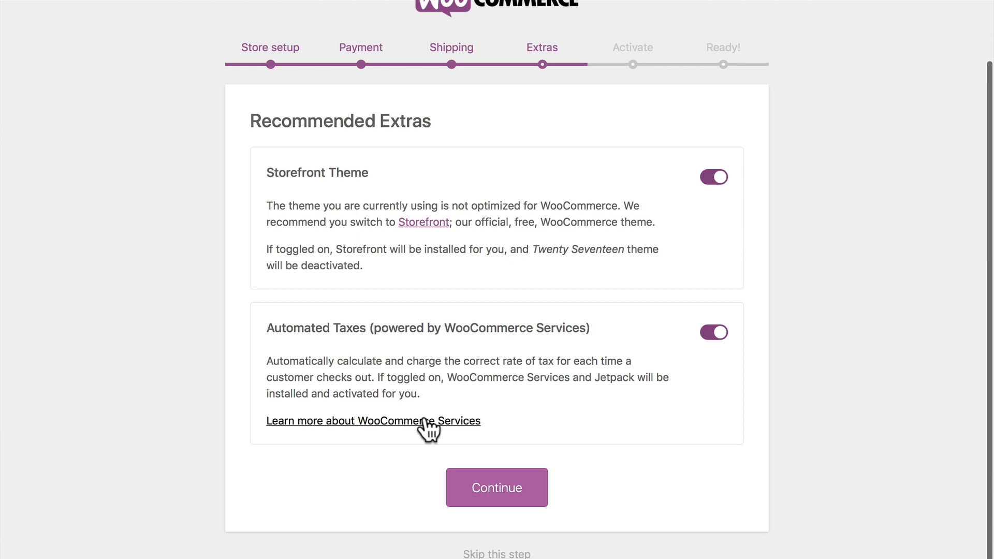
pyautogui.click(516, 492)
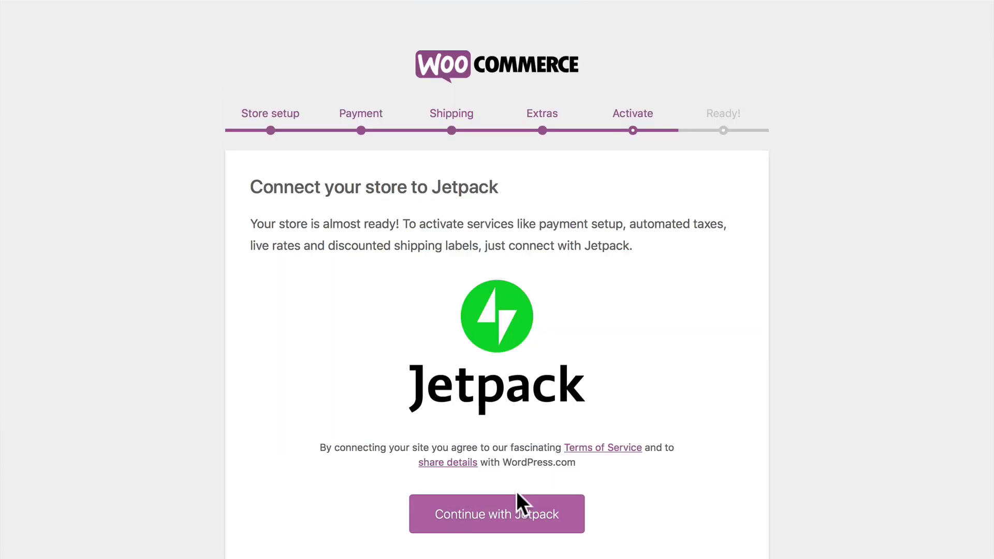
# - Connect the store to Jetpack with 'Continue with Jetpack'
pyautogui.scroll(-3, 516, 492)
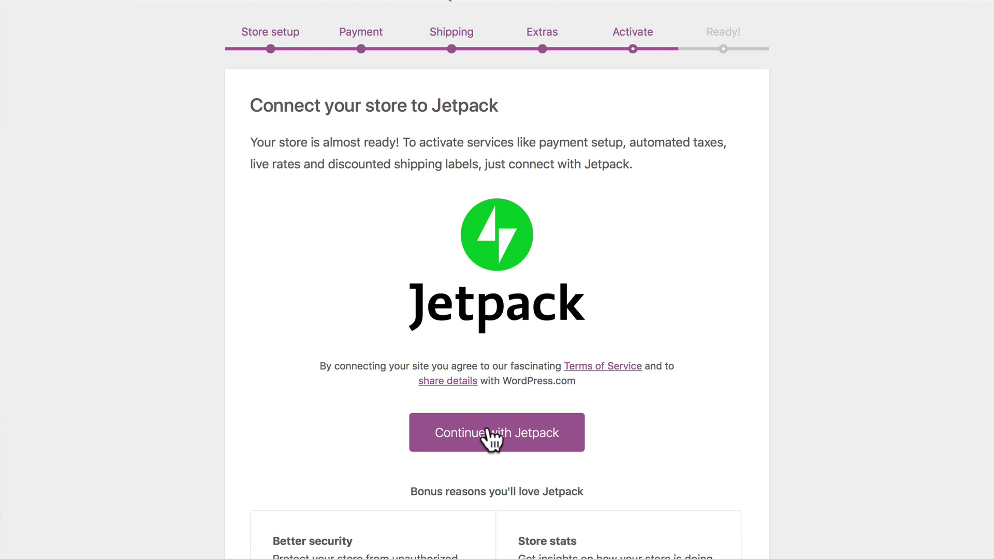
pyautogui.scroll(-5, 487, 429)
pyautogui.scroll(4, 487, 426)
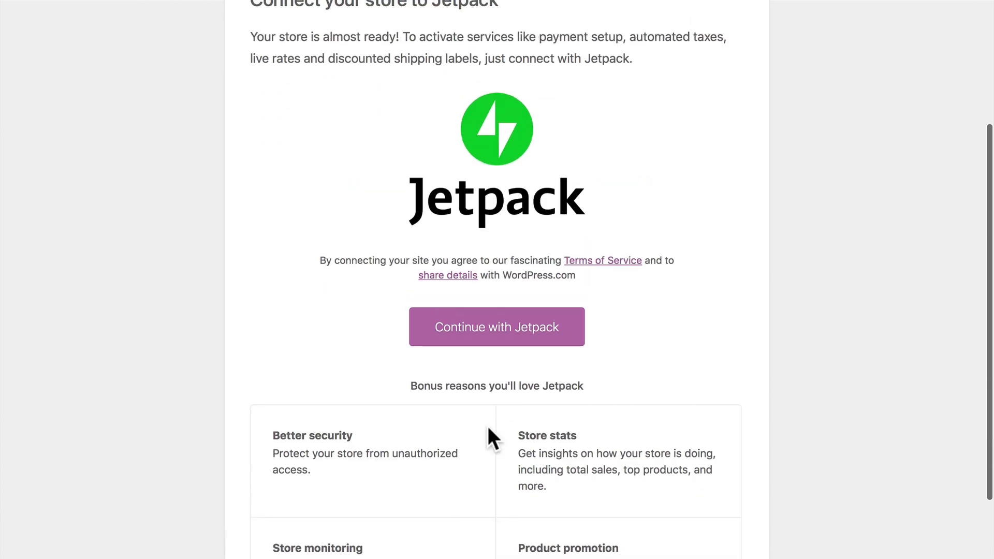
pyautogui.scroll(1, 488, 426)
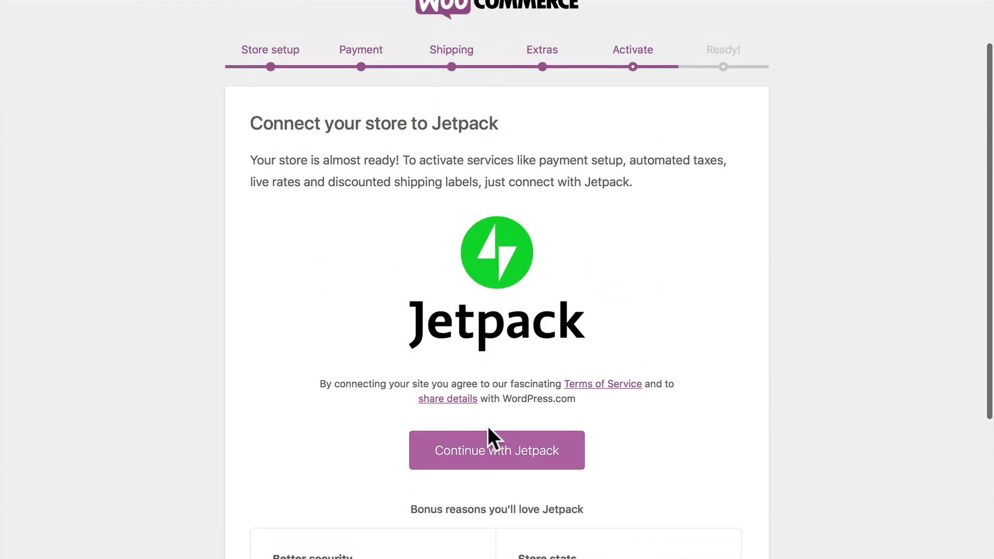
pyautogui.click(496, 455)
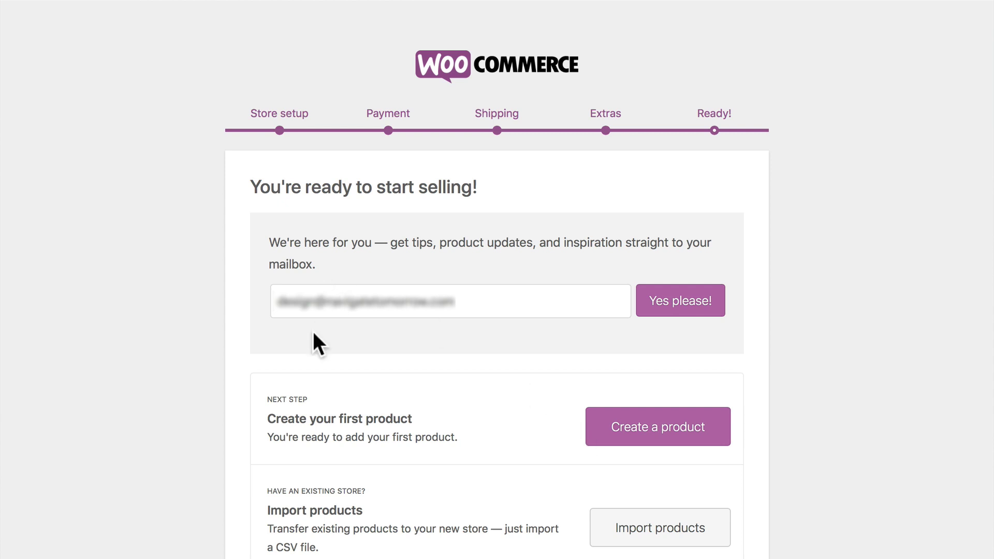
# - Subscribe to WooCommerce tips with 'Yes please!', then return to the WordPress dashboard
pyautogui.click(680, 303)
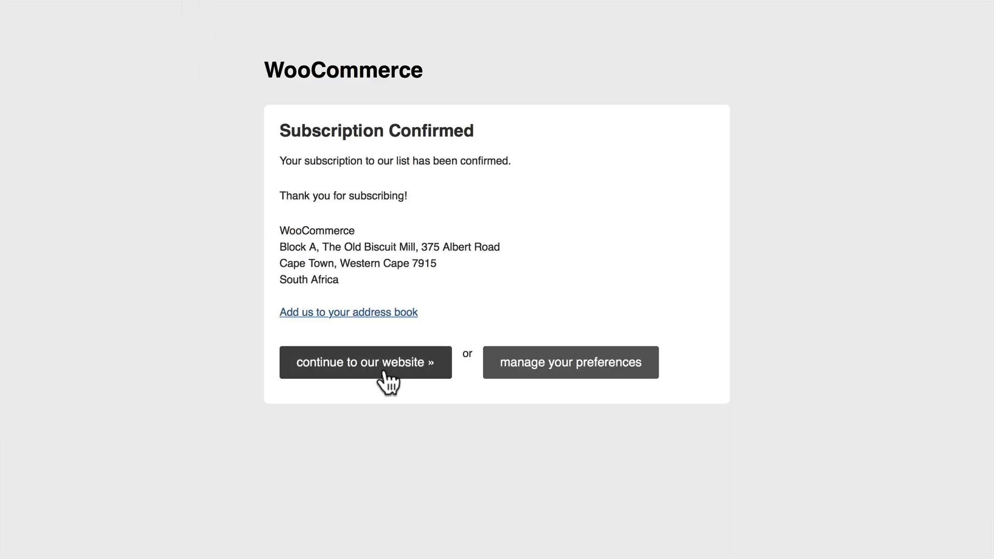
pyautogui.click(187, 3)
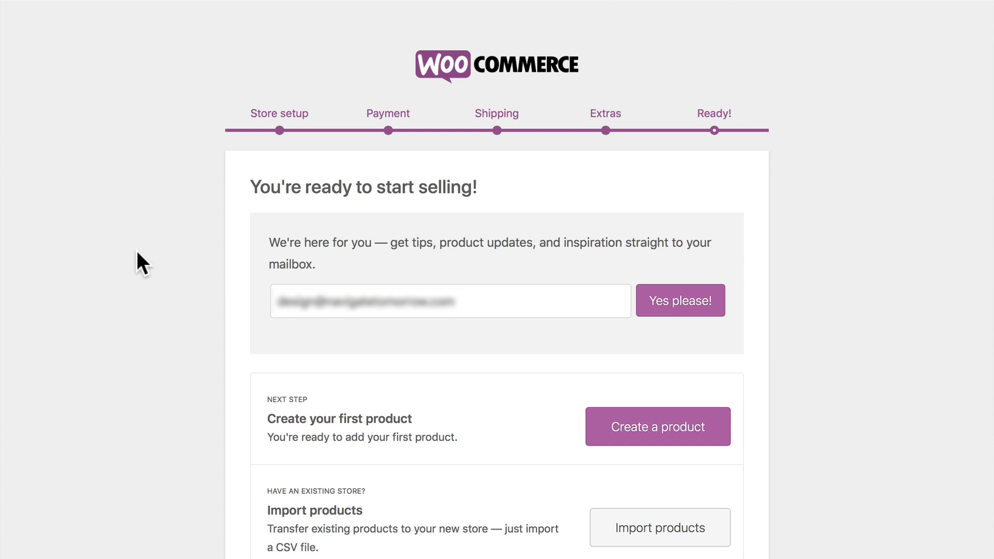
pyautogui.scroll(-3, 138, 253)
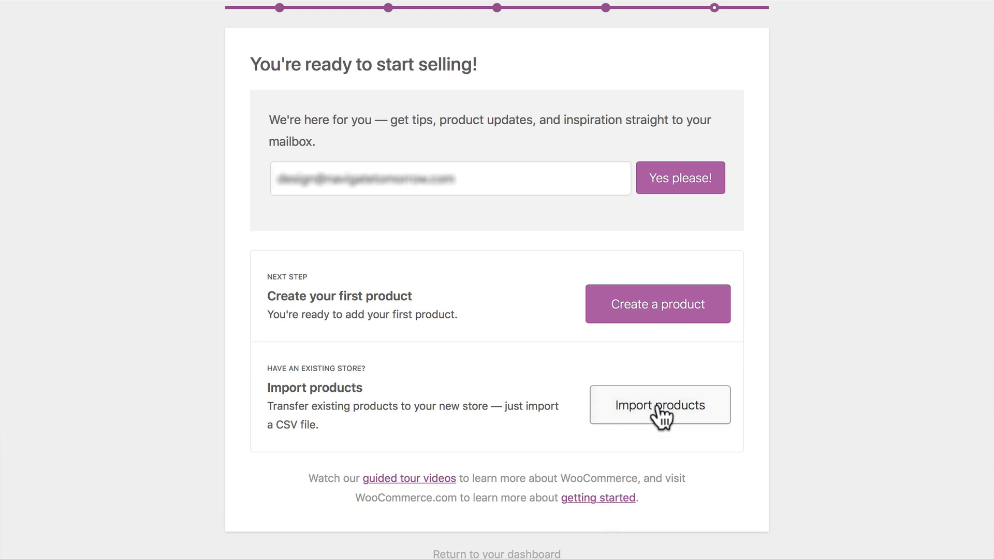
pyautogui.click(495, 553)
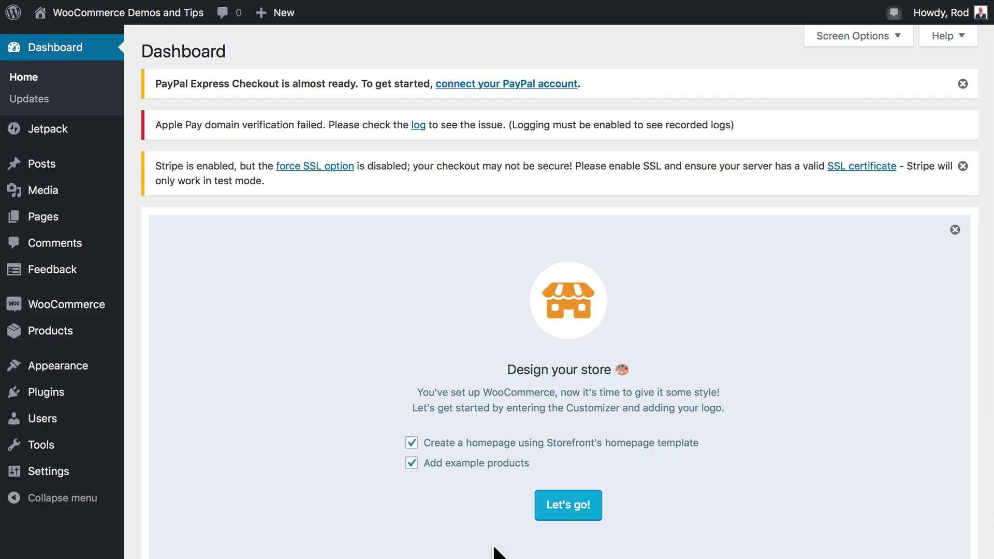